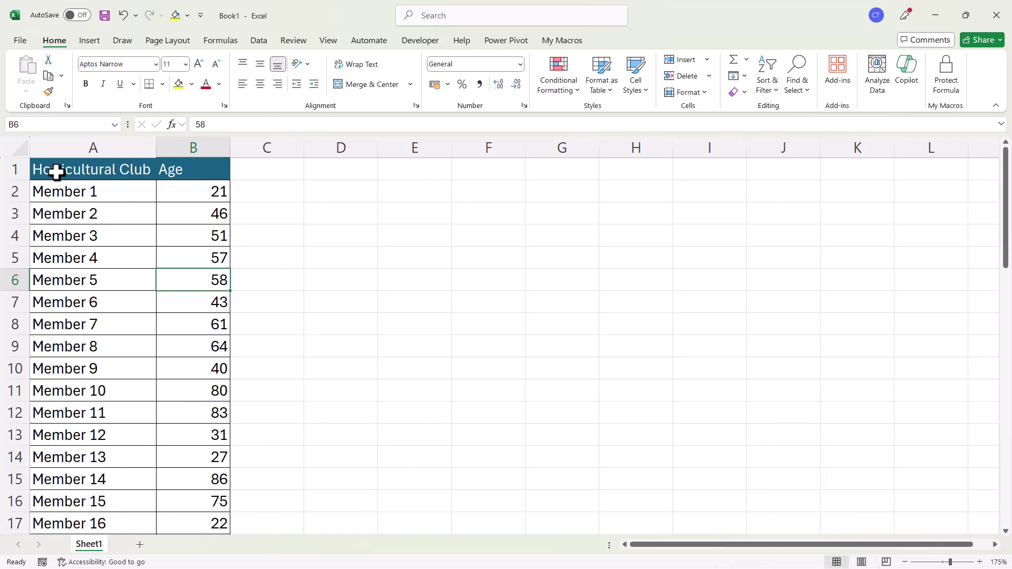
- Select a cell in the member age data (B3) and switch to the Insert ribbon
{"action": "key", "text": "Left"}
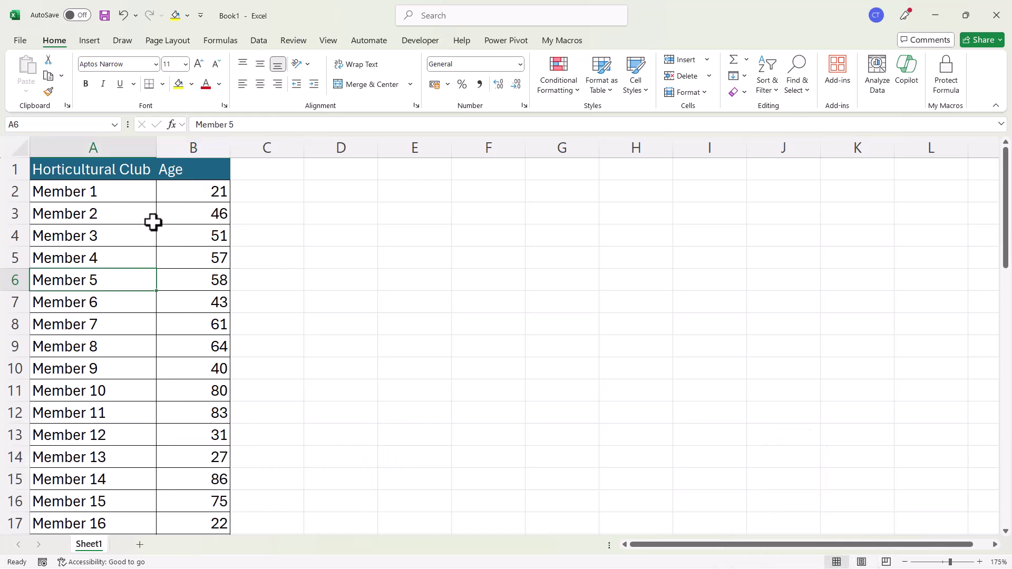
{"action": "left_click", "coordinate": [174, 217]}
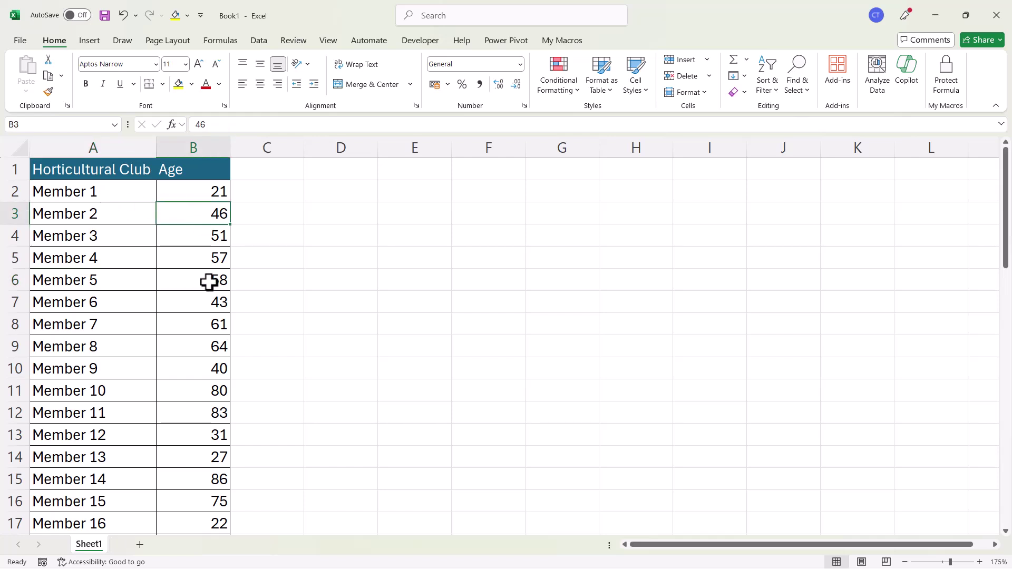
{"action": "left_click", "coordinate": [99, 40]}
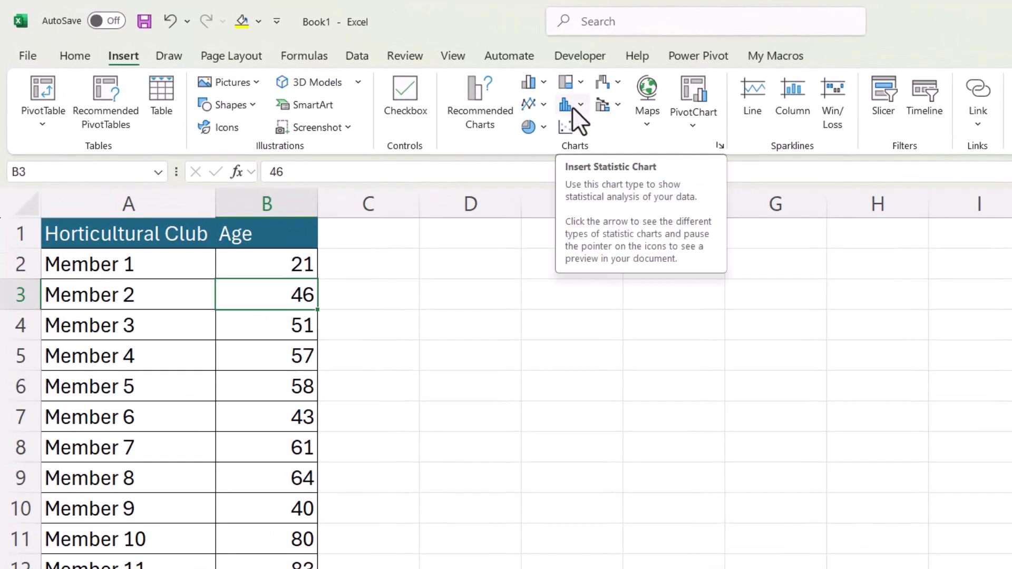
- Insert a Histogram chart of the member ages from the statistical chart types
{"action": "left_click", "coordinate": [572, 106]}
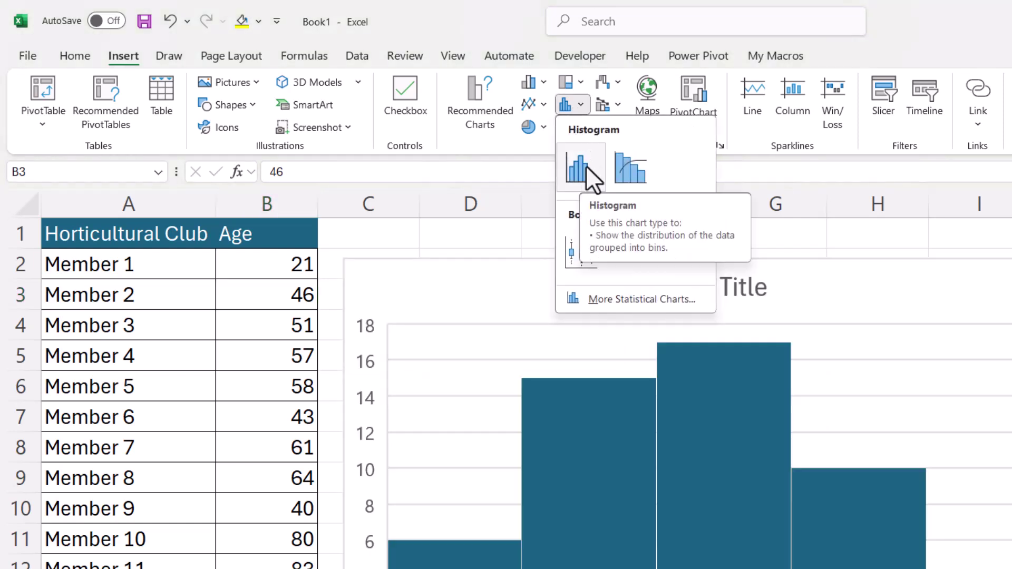
{"action": "left_click", "coordinate": [586, 167]}
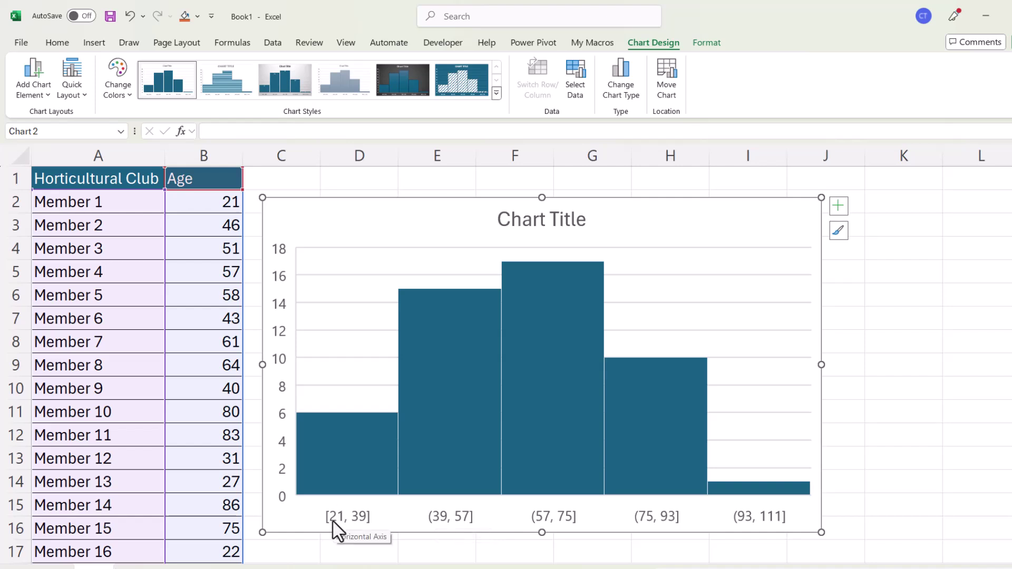
- Set the horizontal axis bin width to 10, giving eight bins from 21 to 101
{"action": "double_click", "coordinate": [360, 521]}
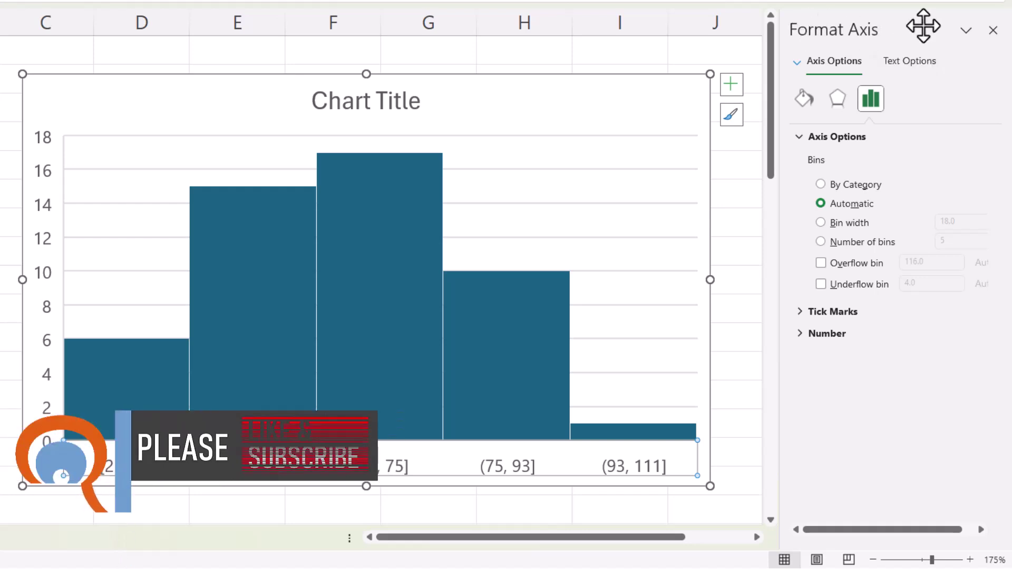
{"action": "left_click", "coordinate": [822, 223]}
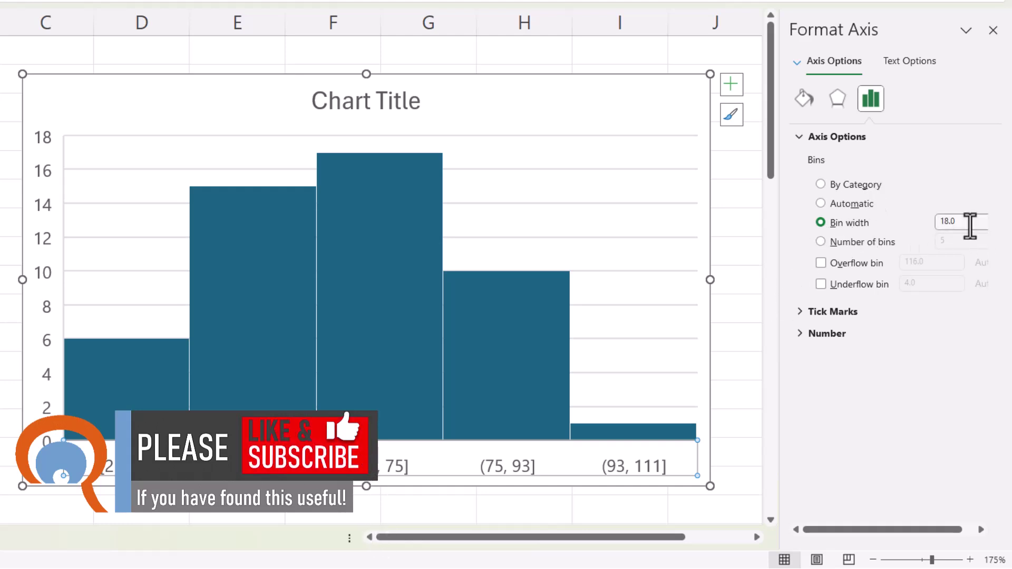
{"action": "left_click_drag", "start_coordinate": [970, 226], "coordinate": [917, 220]}
{"action": "type", "text": "10"}
{"action": "key", "text": "Return"}
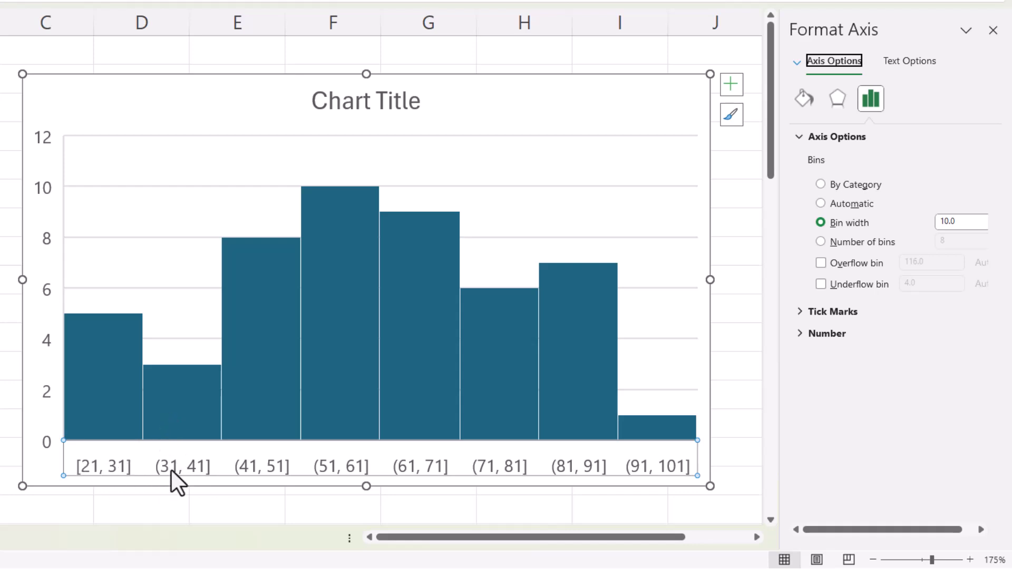
- Enable the underflow bin with a threshold of 25
{"action": "left_click", "coordinate": [822, 284]}
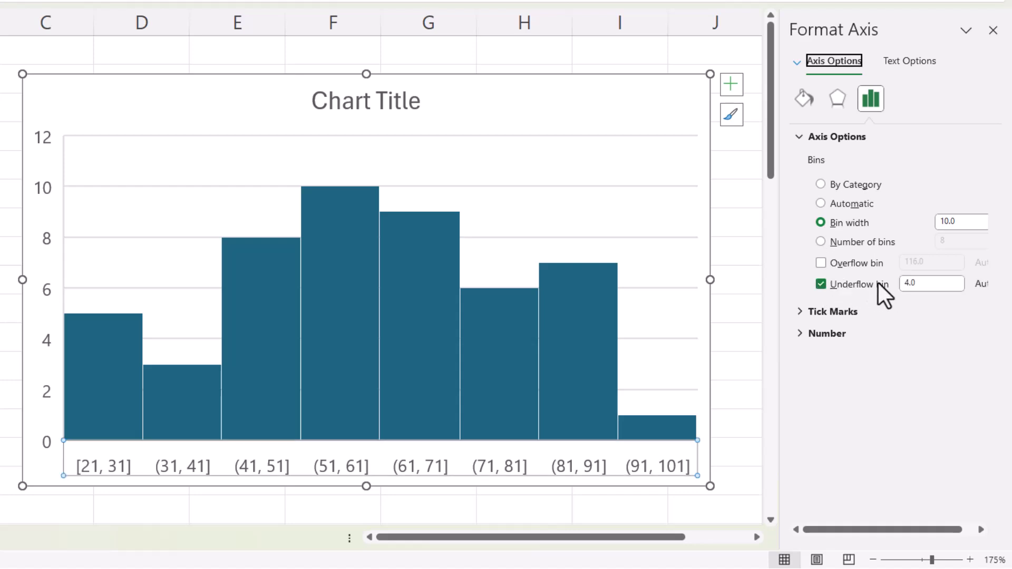
{"action": "left_click_drag", "start_coordinate": [933, 286], "coordinate": [891, 284]}
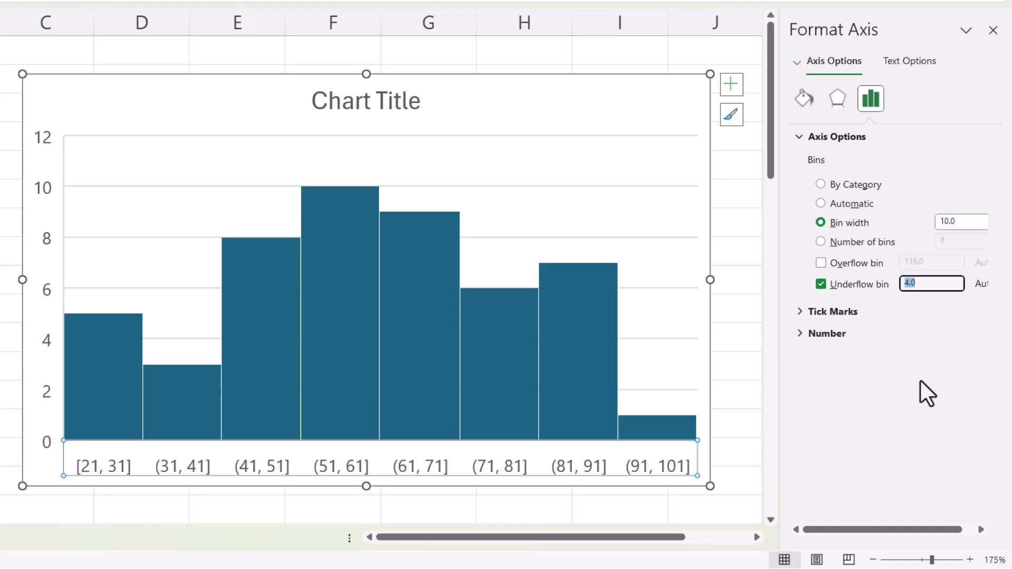
{"action": "type", "text": "25"}
{"action": "key", "text": "Return"}
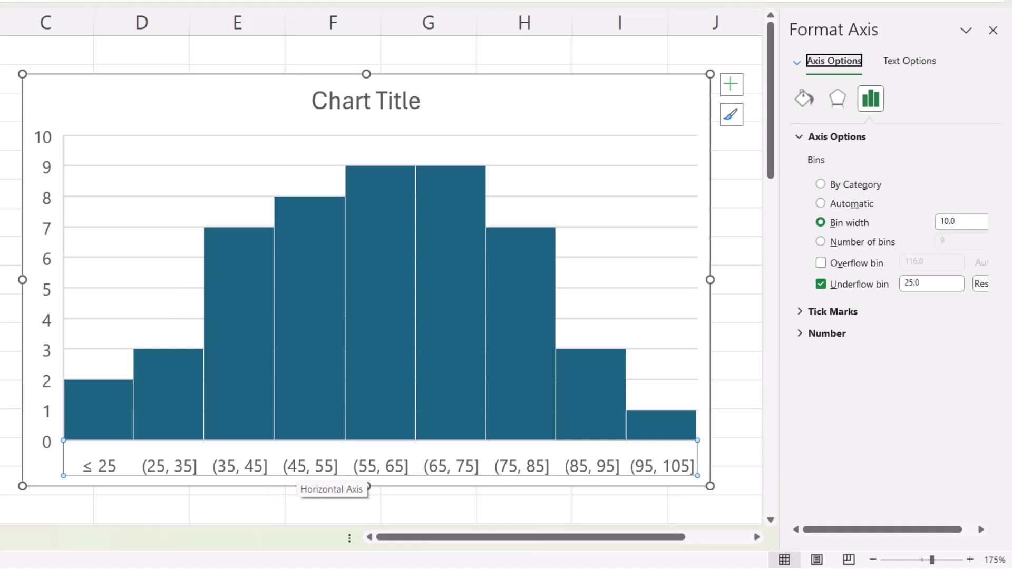
- Enable the overflow bin with a threshold of 85
{"action": "left_click", "coordinate": [821, 263]}
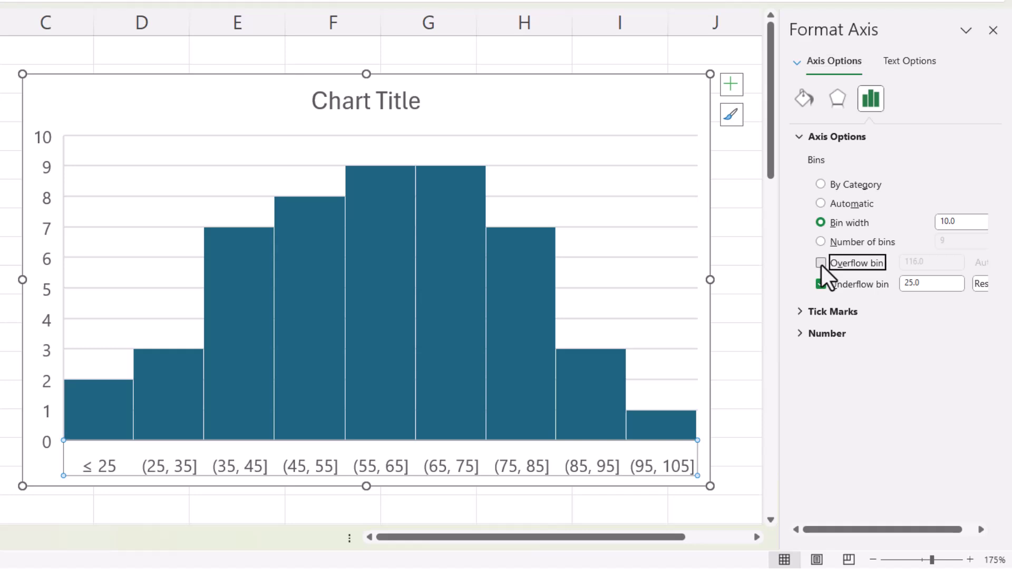
{"action": "left_click_drag", "start_coordinate": [939, 263], "coordinate": [893, 258]}
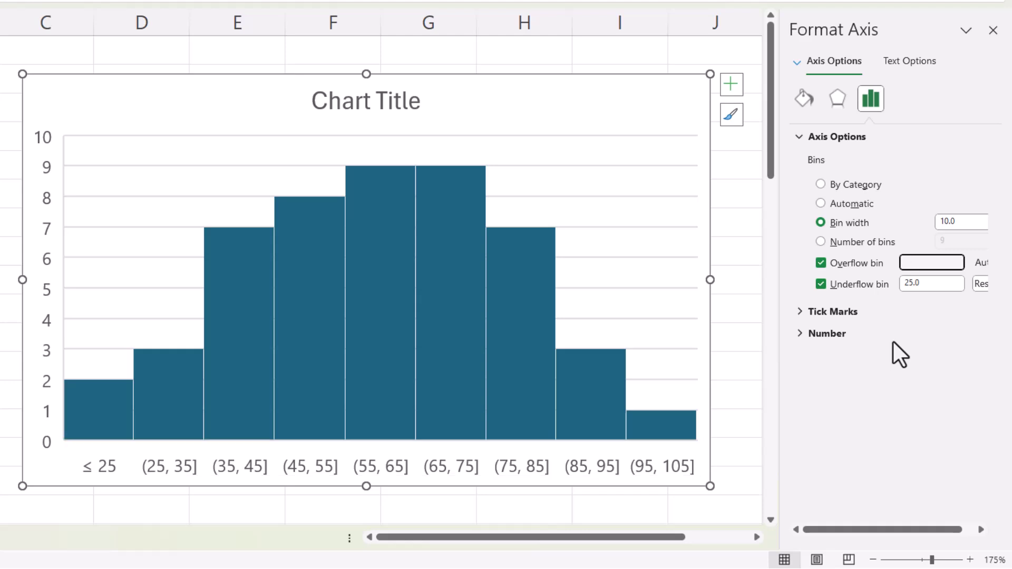
{"action": "key", "text": "Return"}
{"action": "mouse_move", "coordinate": [639, 384]}
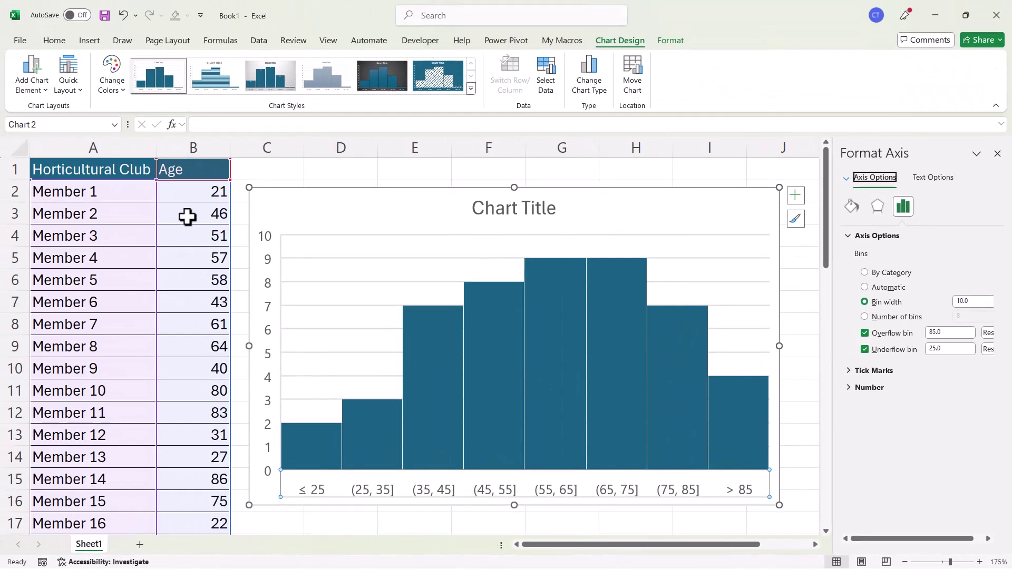
- Enter 35 as the age in cell B3
{"action": "left_click", "coordinate": [187, 216]}
{"action": "right_click", "coordinate": [187, 216]}
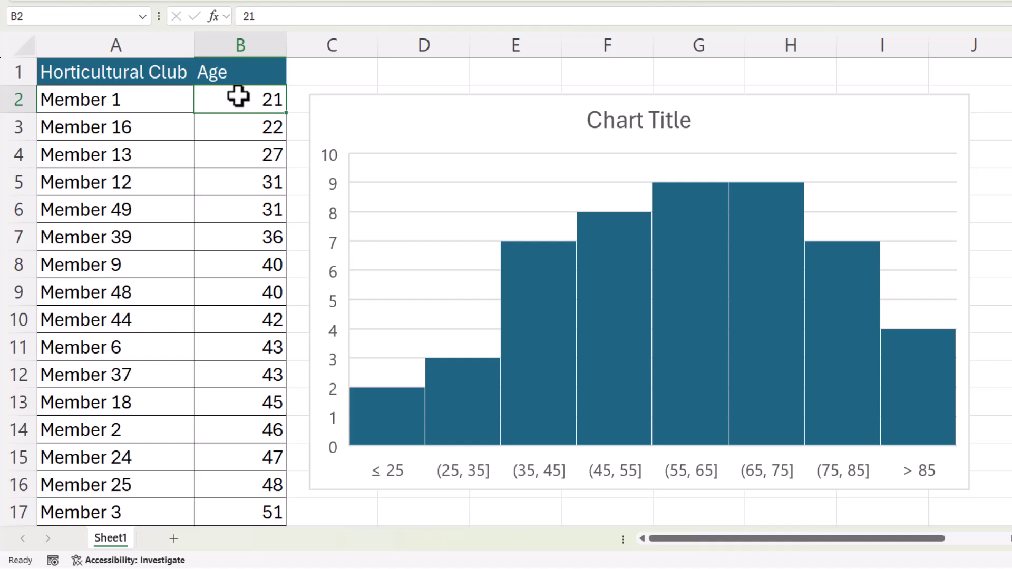
{"action": "type", "text": "35"}
{"action": "key", "text": "Return"}
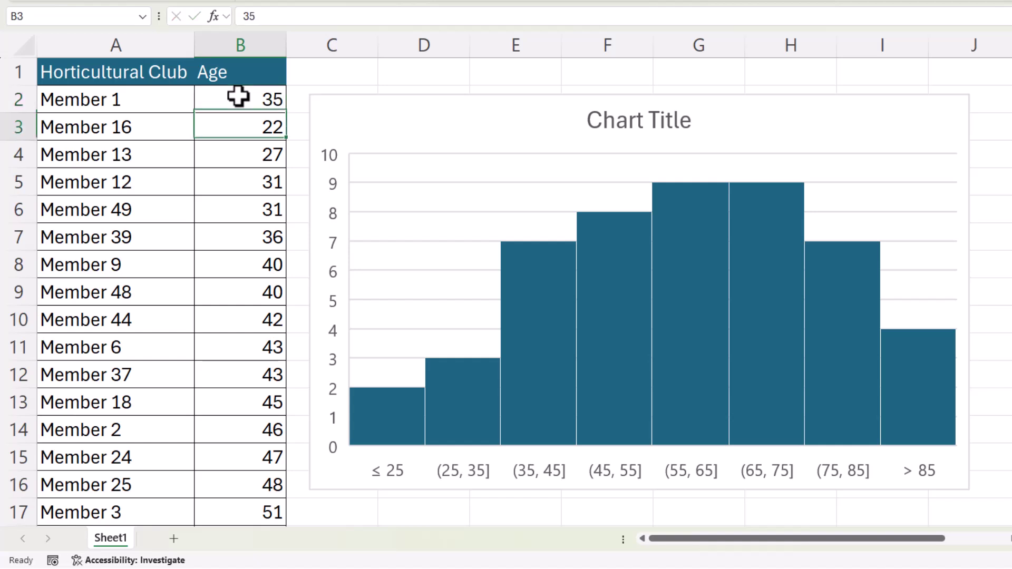
- Change Member 1's age in B2 to 36, then select the histogram chart
{"action": "mouse_move", "coordinate": [463, 338]}
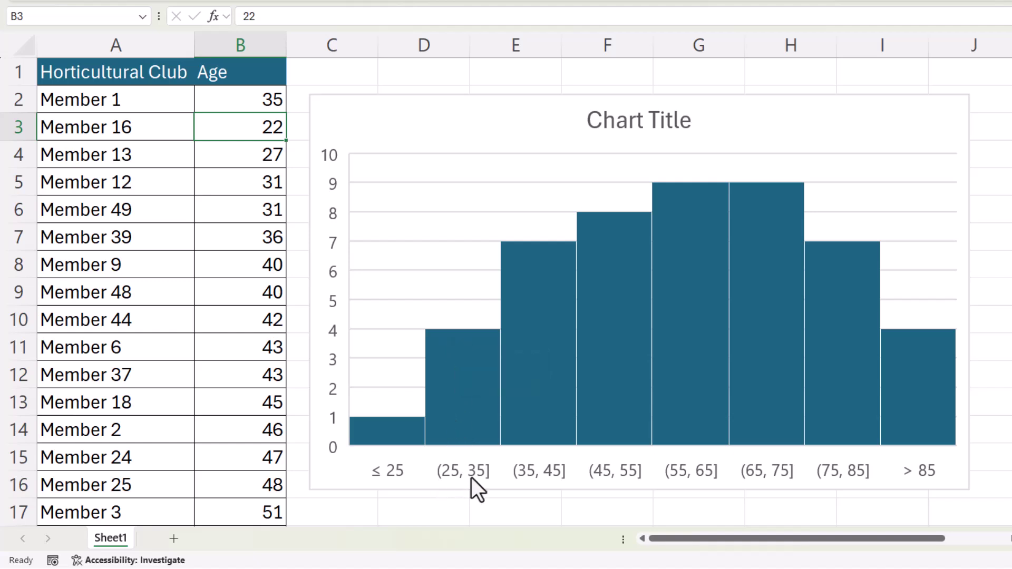
{"action": "left_click", "coordinate": [268, 106]}
{"action": "type", "text": "36"}
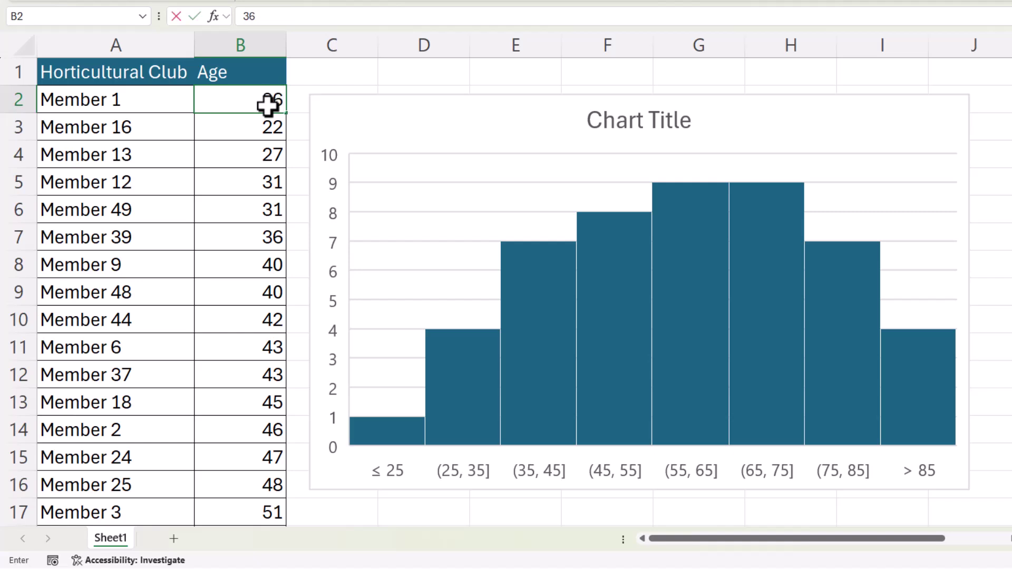
{"action": "key", "text": "Return"}
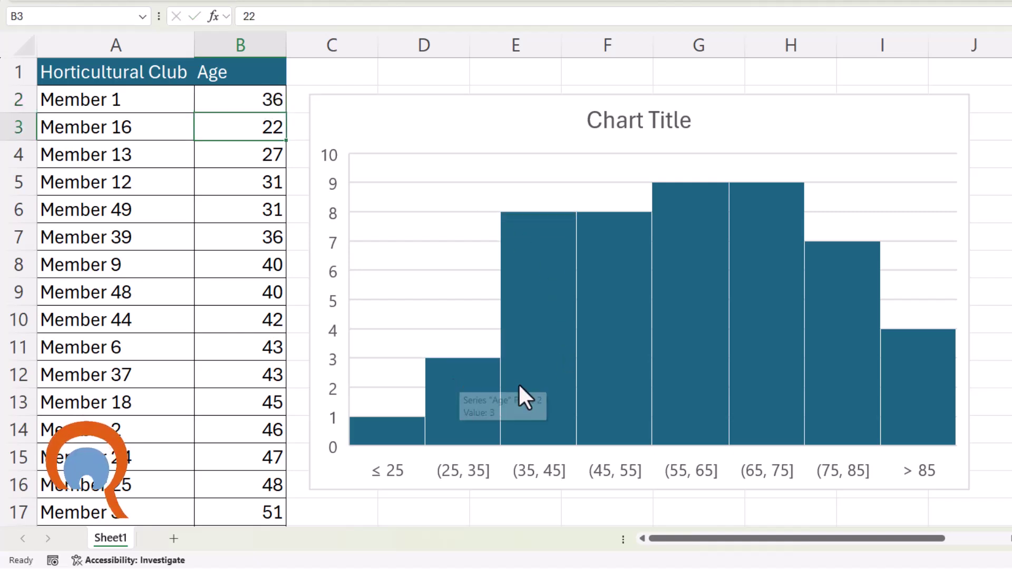
{"action": "mouse_move", "coordinate": [526, 239]}
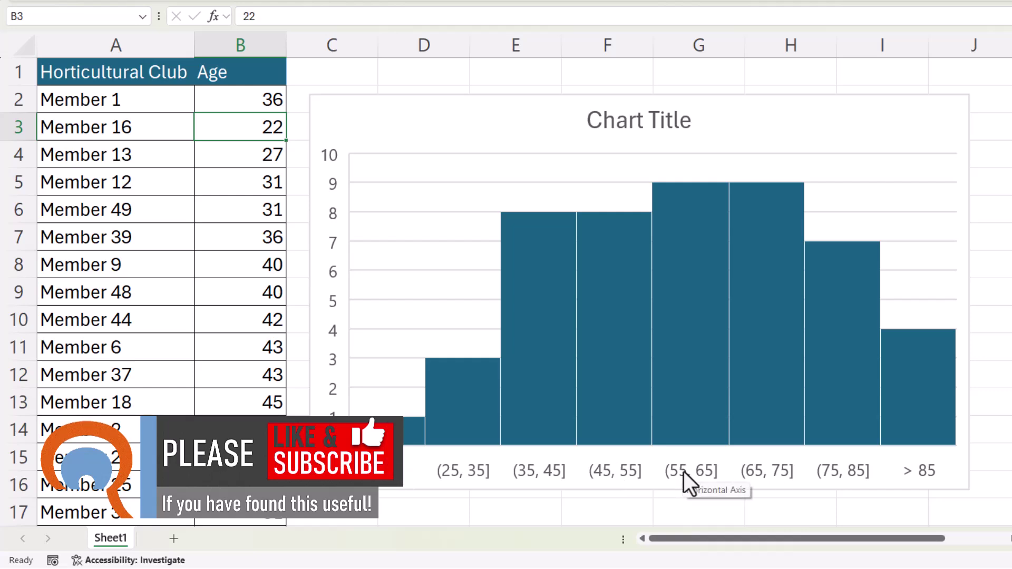
{"action": "left_click", "coordinate": [877, 410]}
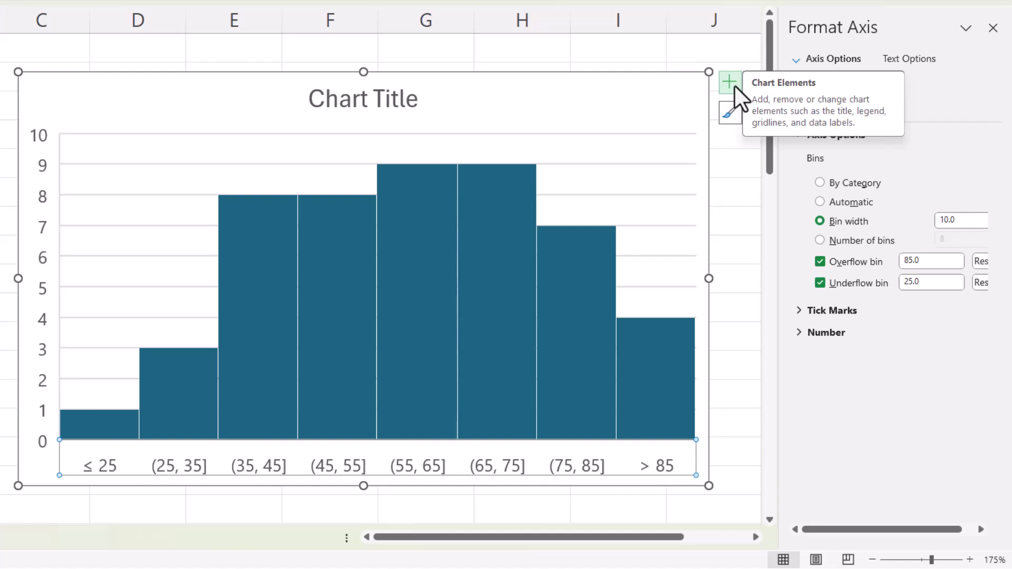
- Add data labels to the bars and hide the primary vertical axis and gridlines
{"action": "left_click", "coordinate": [735, 84]}
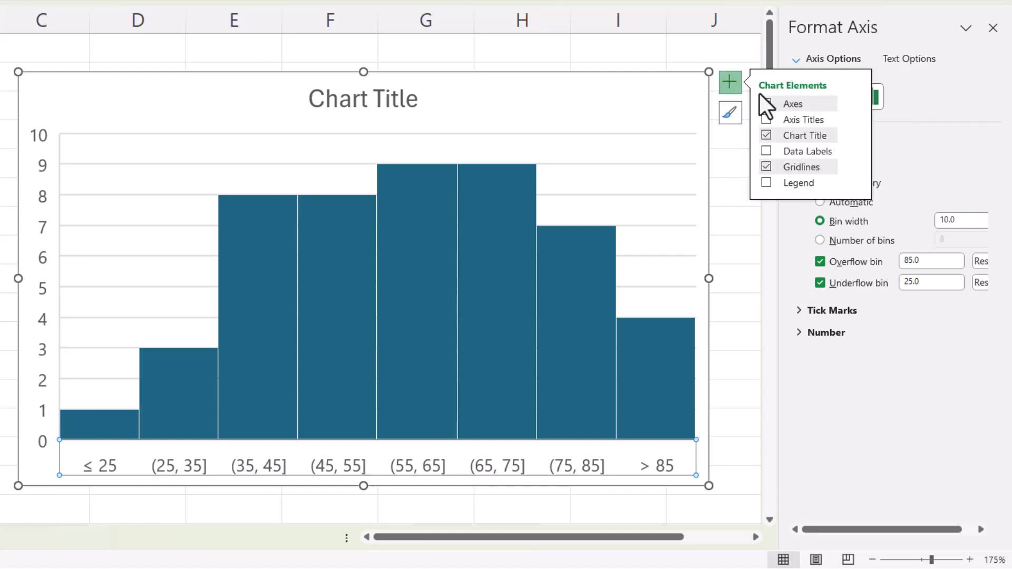
{"action": "left_click", "coordinate": [767, 151]}
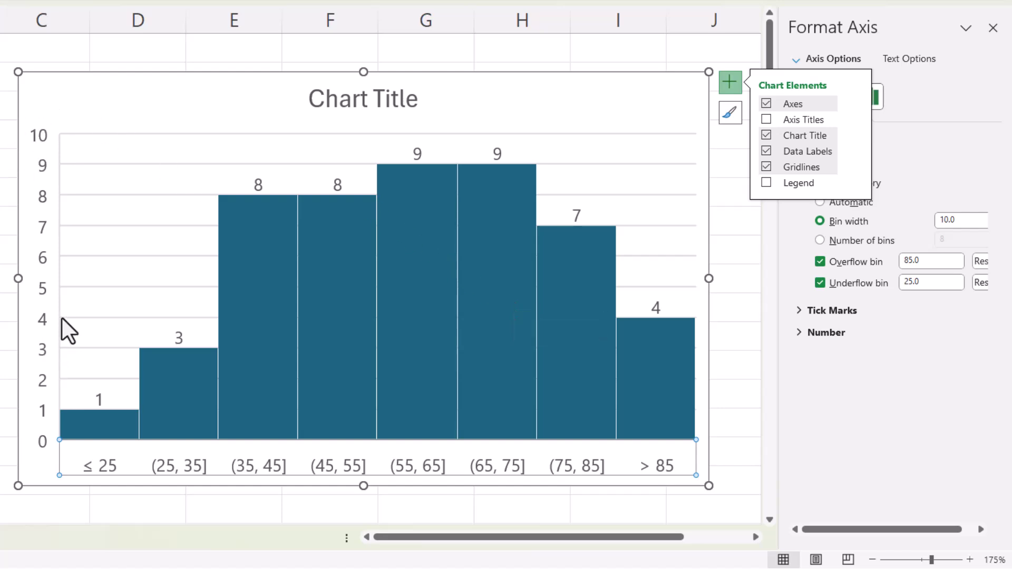
{"action": "left_click", "coordinate": [855, 103]}
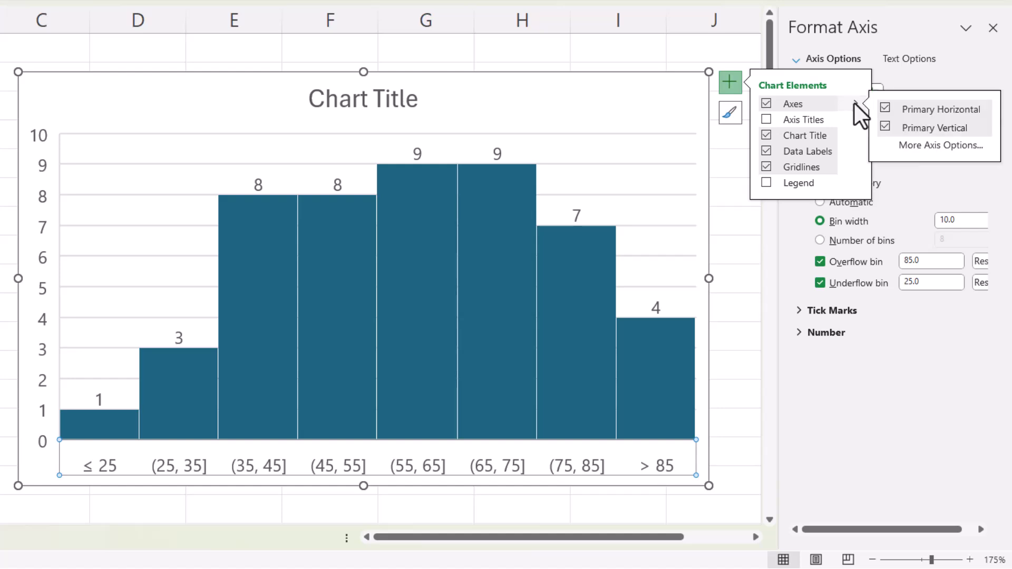
{"action": "left_click", "coordinate": [885, 126]}
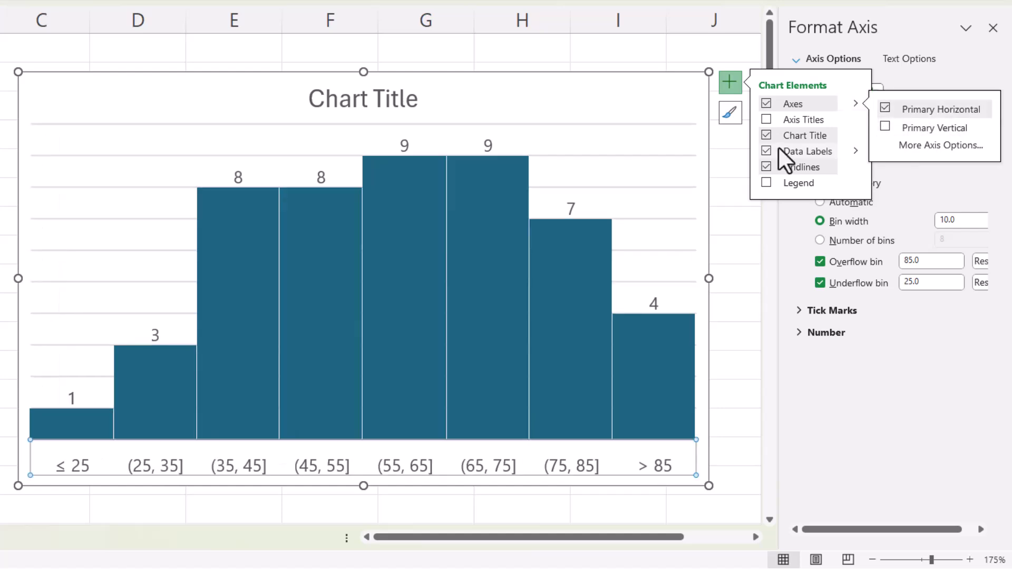
{"action": "left_click", "coordinate": [766, 166]}
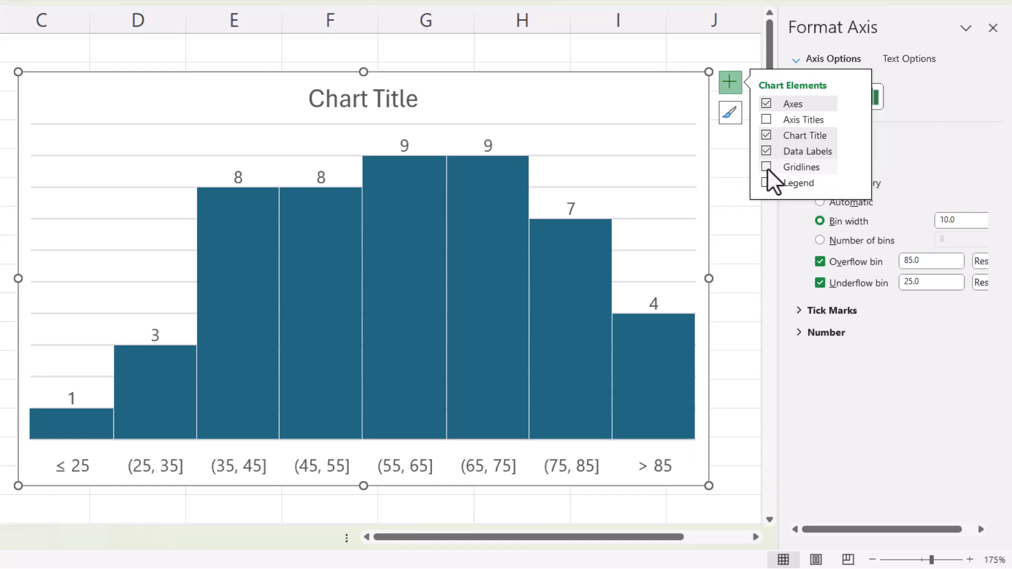
{"action": "key", "text": "Escape"}
{"action": "key", "text": "Escape"}
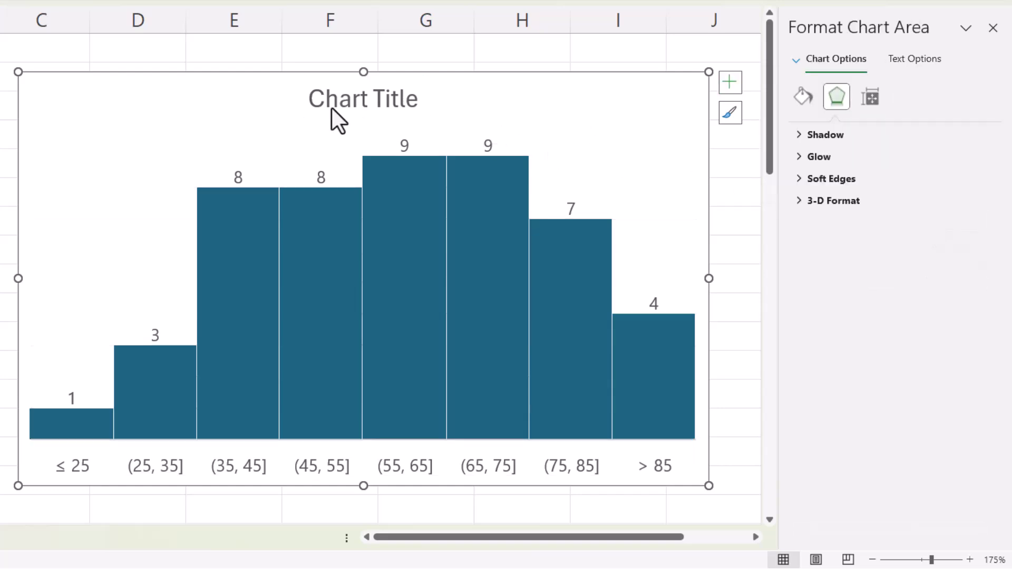
- Replace the placeholder chart title with 'Horticultural Club by Age'
{"action": "left_click", "coordinate": [381, 101]}
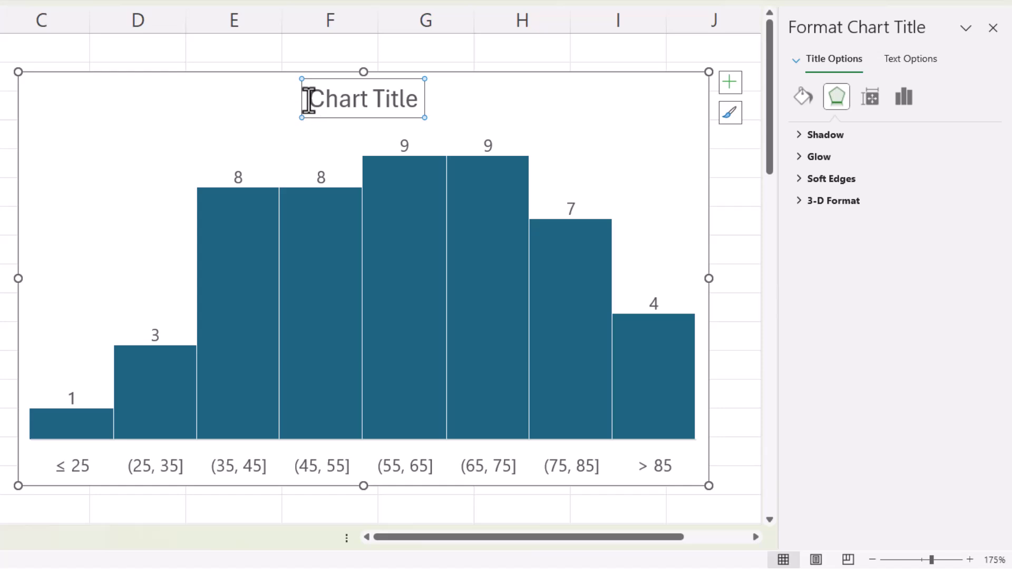
{"action": "left_click_drag", "start_coordinate": [308, 100], "coordinate": [429, 99]}
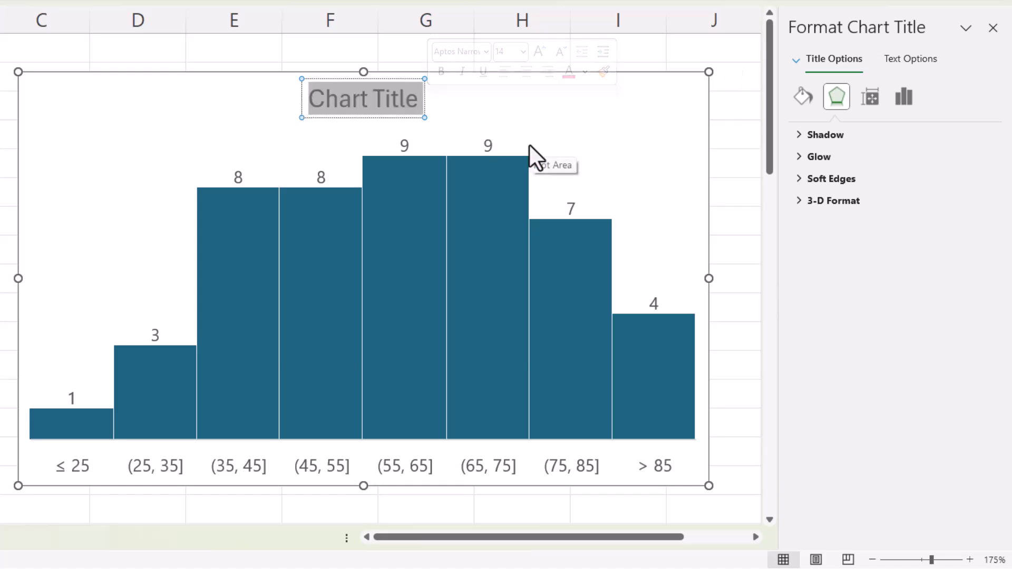
{"action": "type", "text": "Horticultural Club by Ag"}
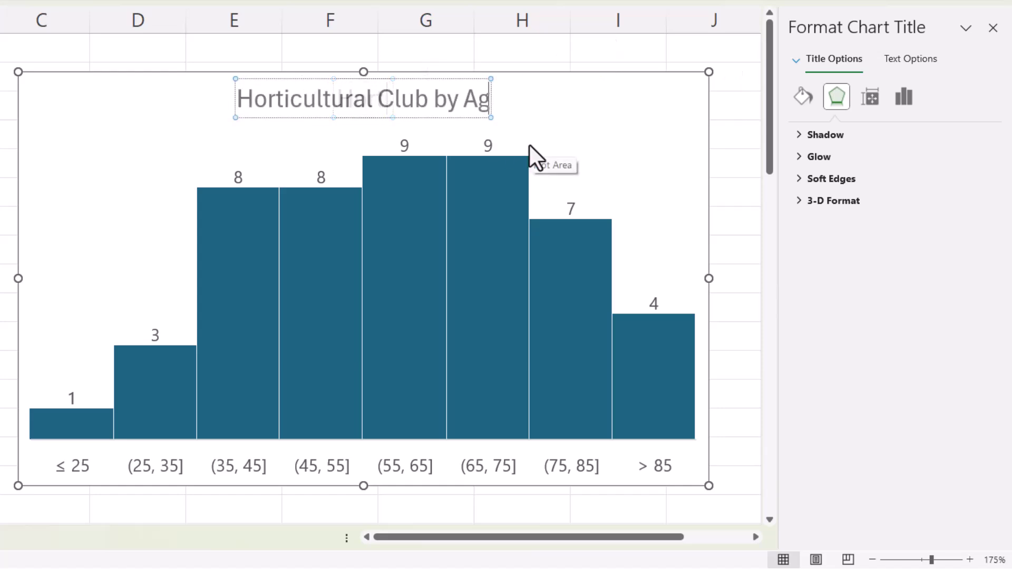
{"action": "type", "text": "e"}
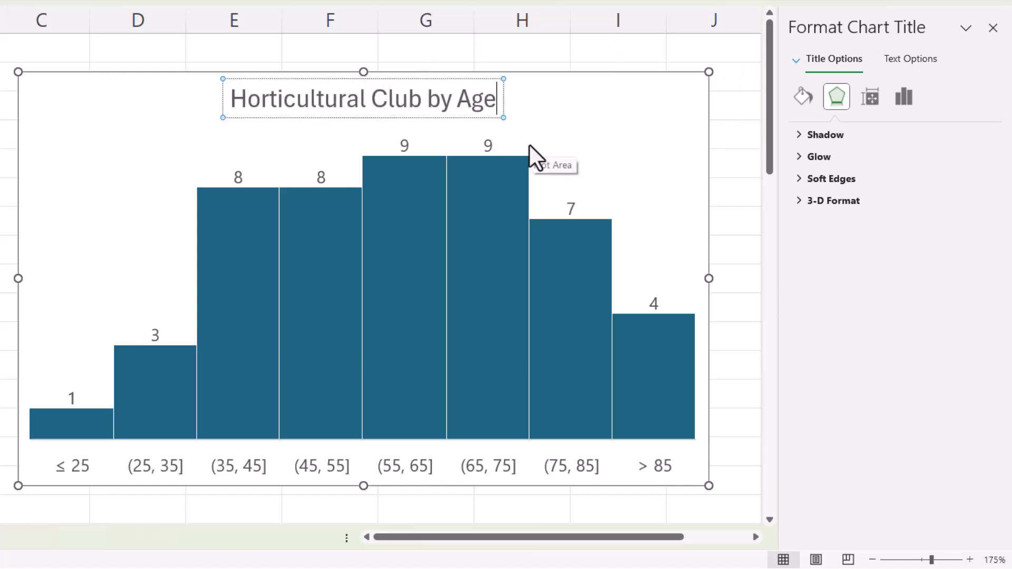
{"action": "left_click", "coordinate": [608, 101]}
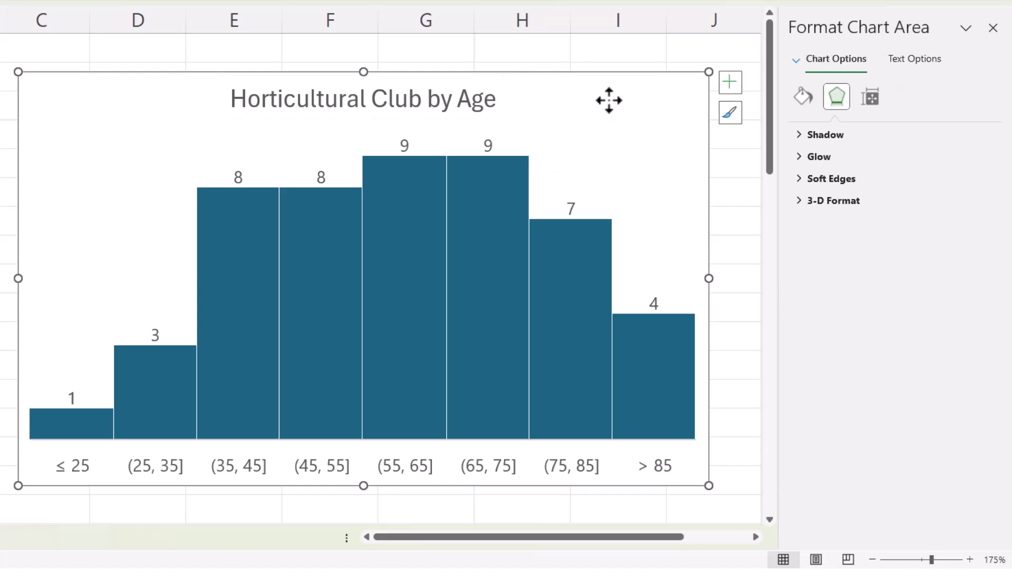